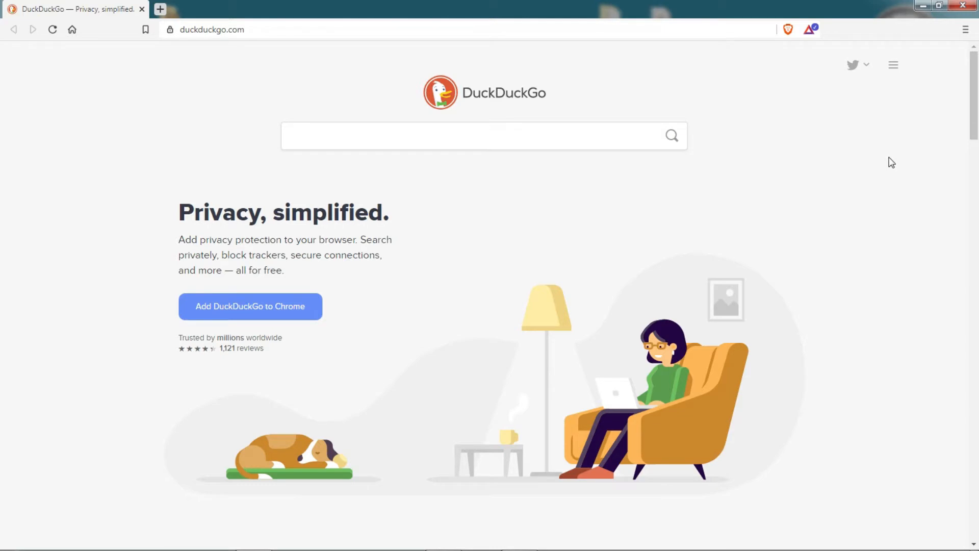
Search the web for "pixels" and open the Pexels free stock photos site from the results.
type("pixels")
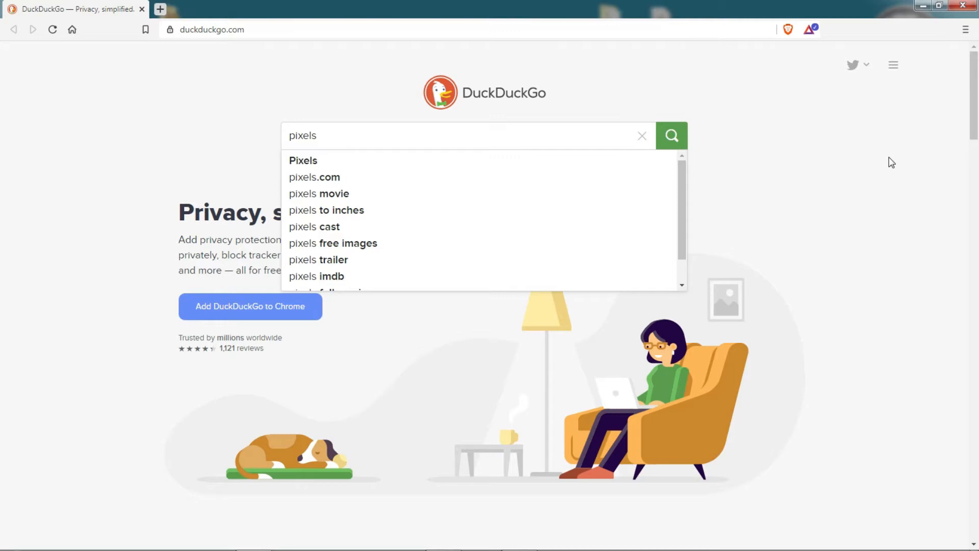
key("Return")
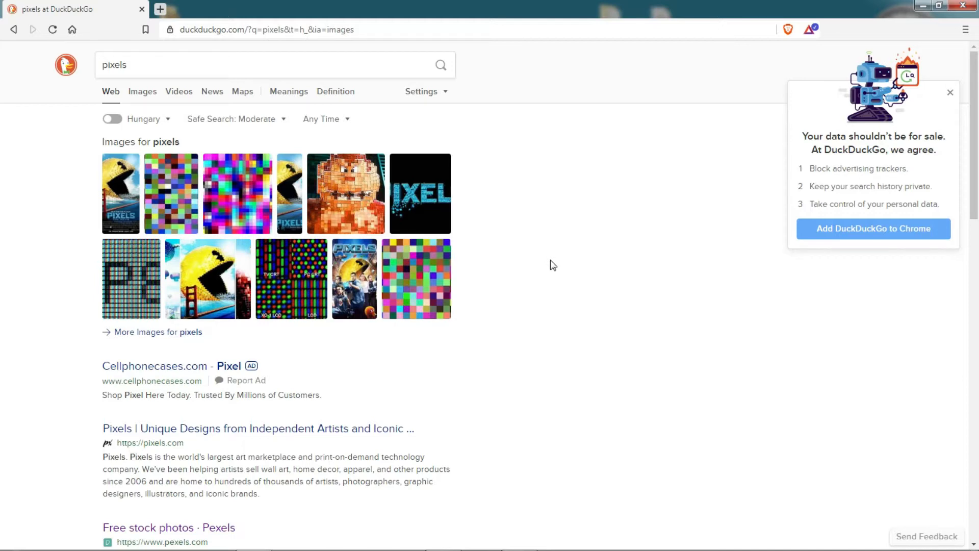
scroll(551, 262, "down", 2)
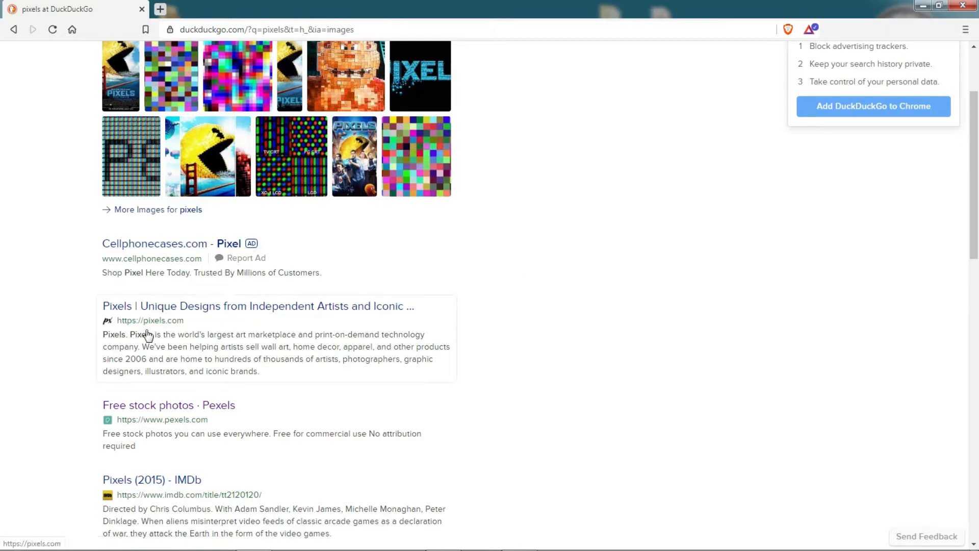
scroll(254, 339, "down", 2)
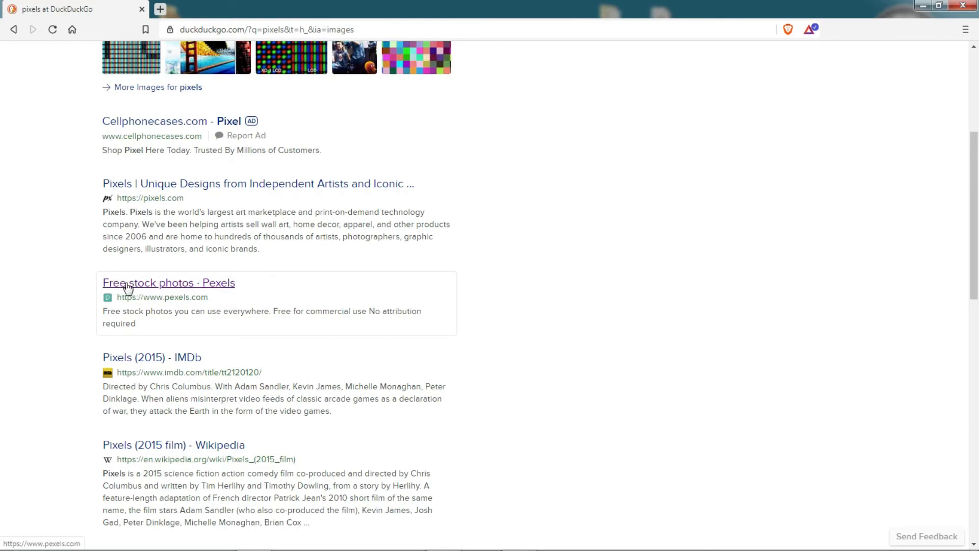
left_click(188, 301)
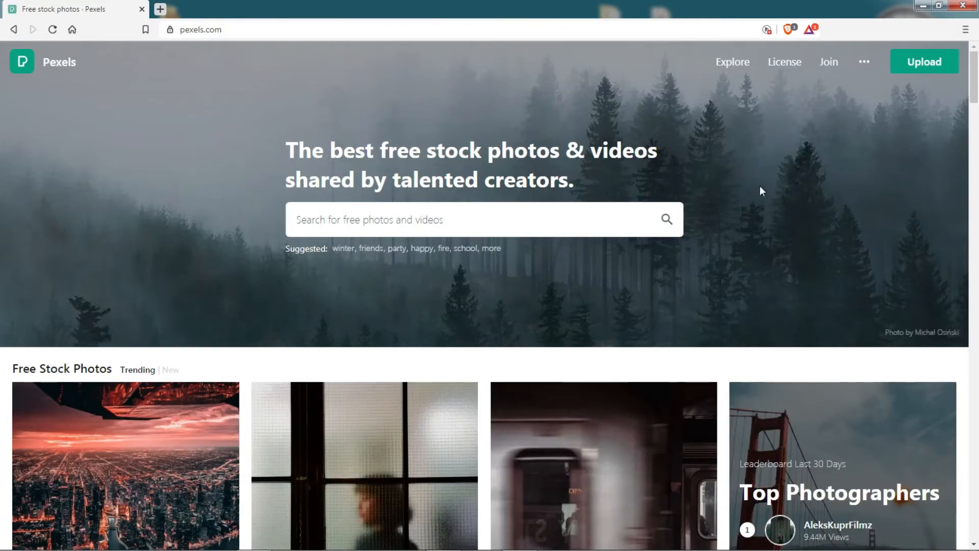
View the source code of the Pexels home page and highlight its description meta tag.
right_click(760, 186)
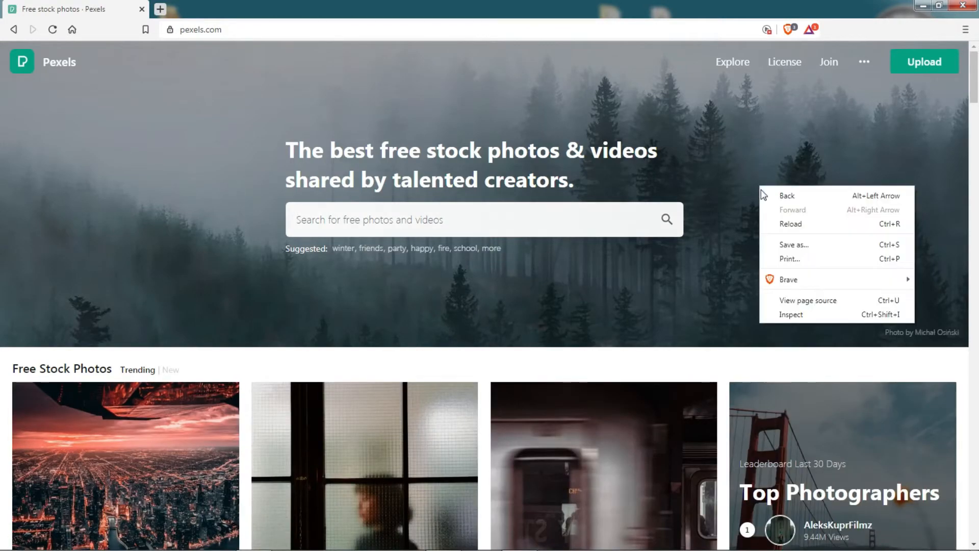
left_click(788, 302)
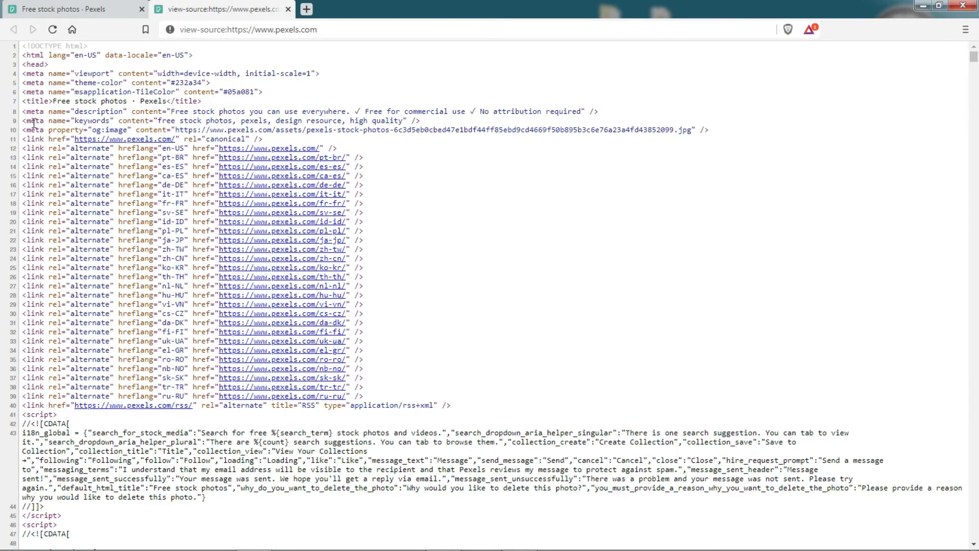
left_click_drag(23, 111, 601, 111)
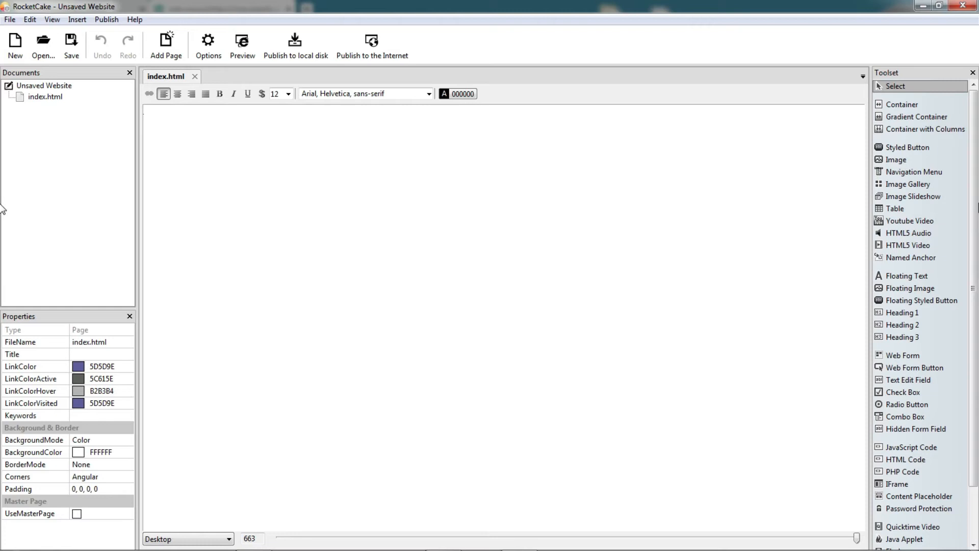
Preview index.html in the browser and view the source code of the preview page.
left_click(33, 102)
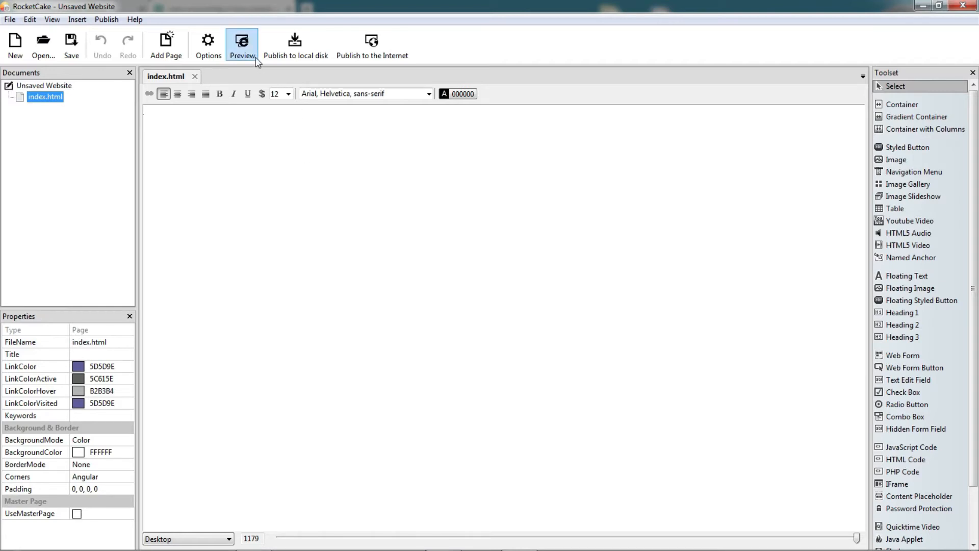
left_click(245, 44)
right_click(276, 180)
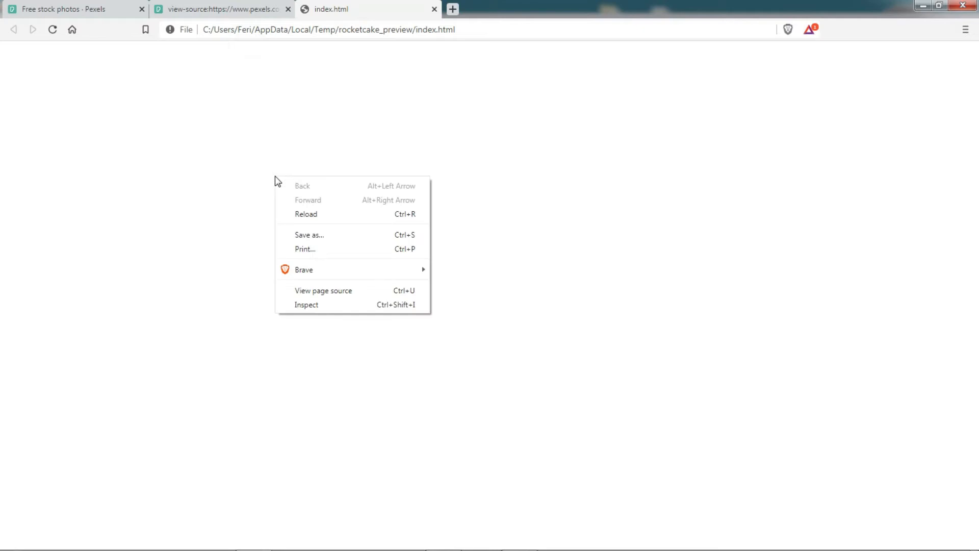
left_click(338, 296)
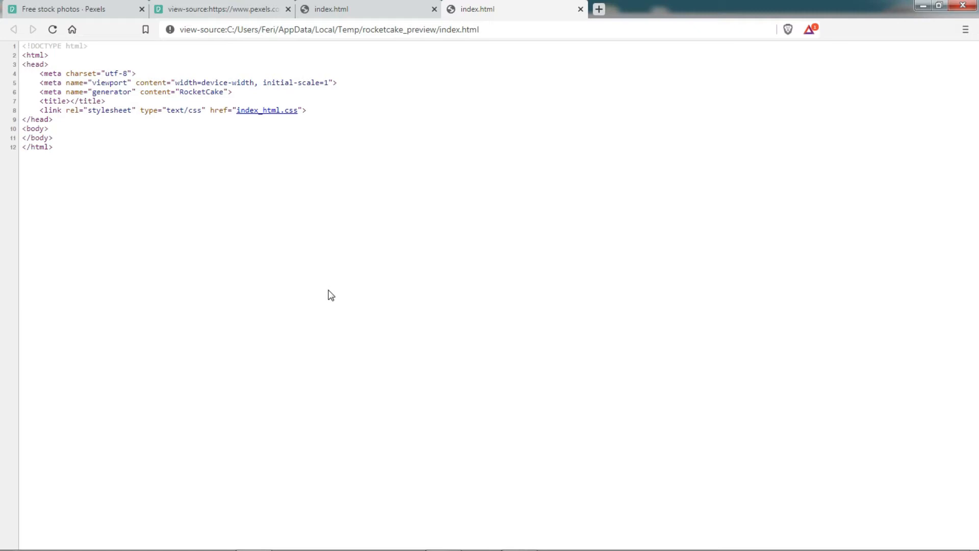
Switch to RocketCake, enlarge the page properties area, and widen its value column.
key("alt+Tab")
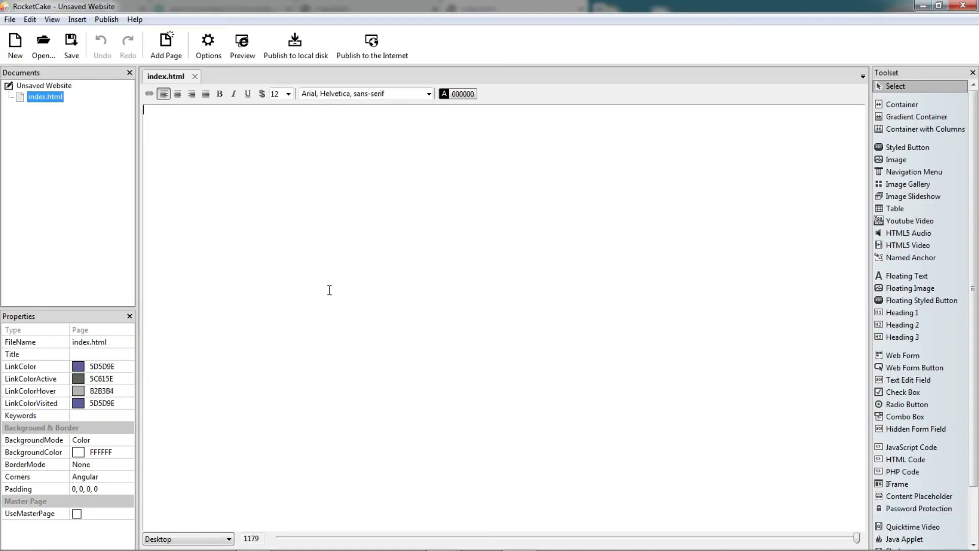
left_click(109, 354)
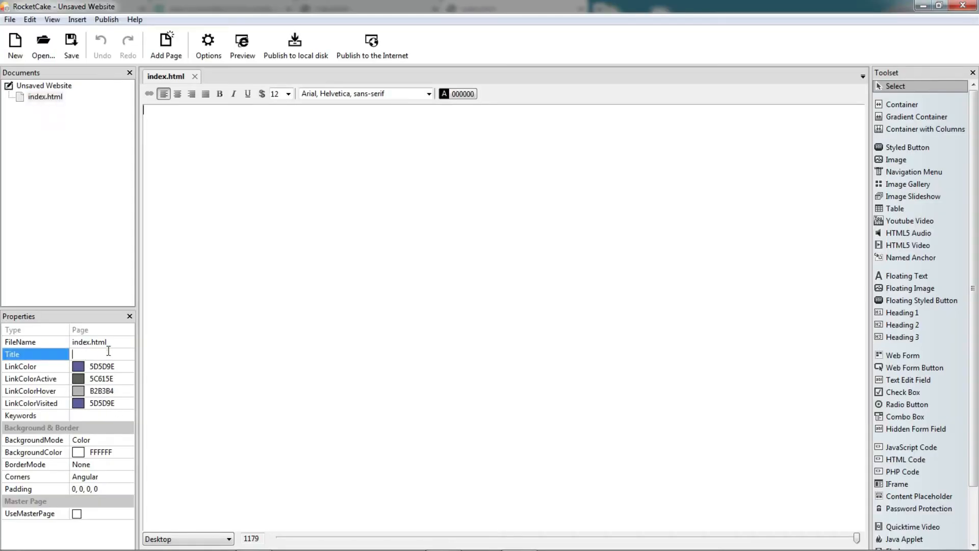
left_click_drag(138, 327, 247, 332)
left_click_drag(119, 307, 109, 262)
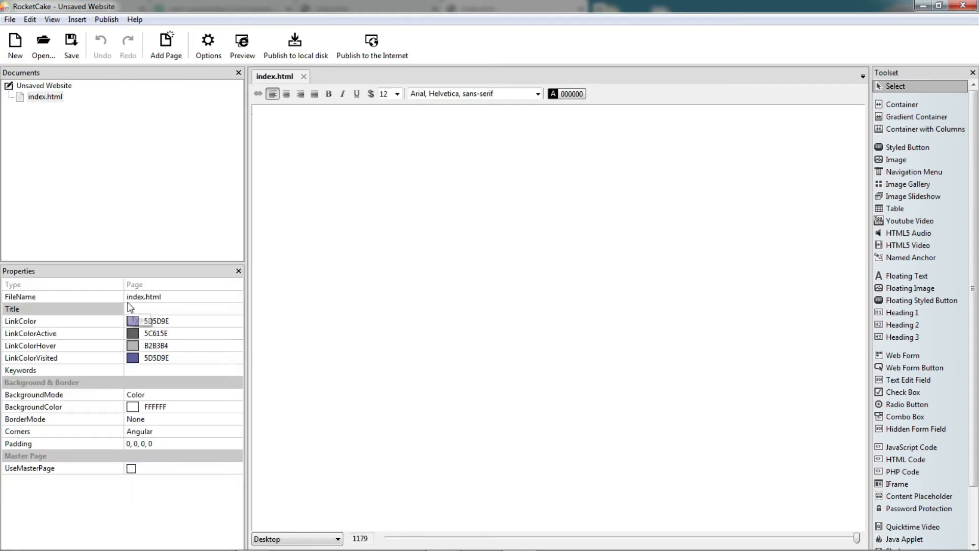
left_click_drag(124, 308, 88, 309)
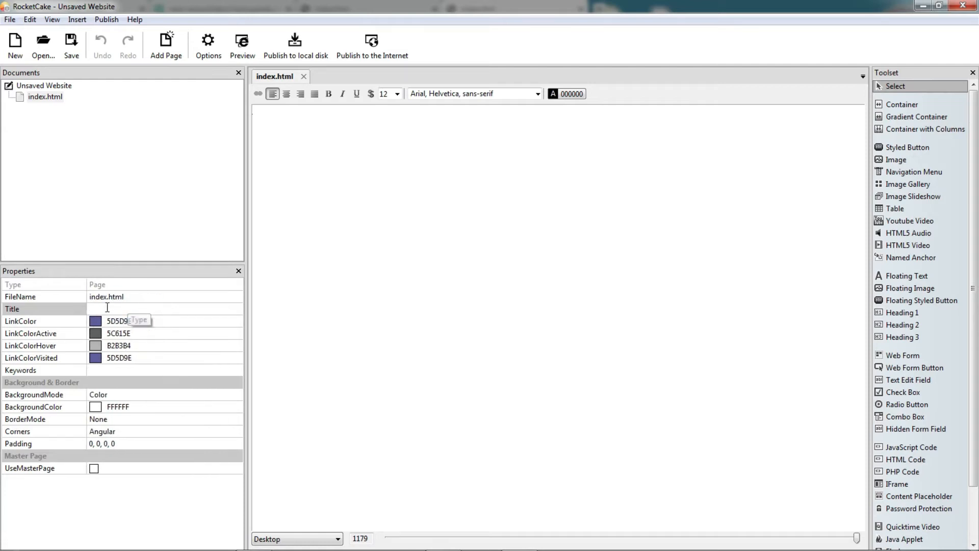
Set the page title to "Webpage Title" and its keywords to "keywords or key phrases, rocketcake, website editor".
left_click(104, 309)
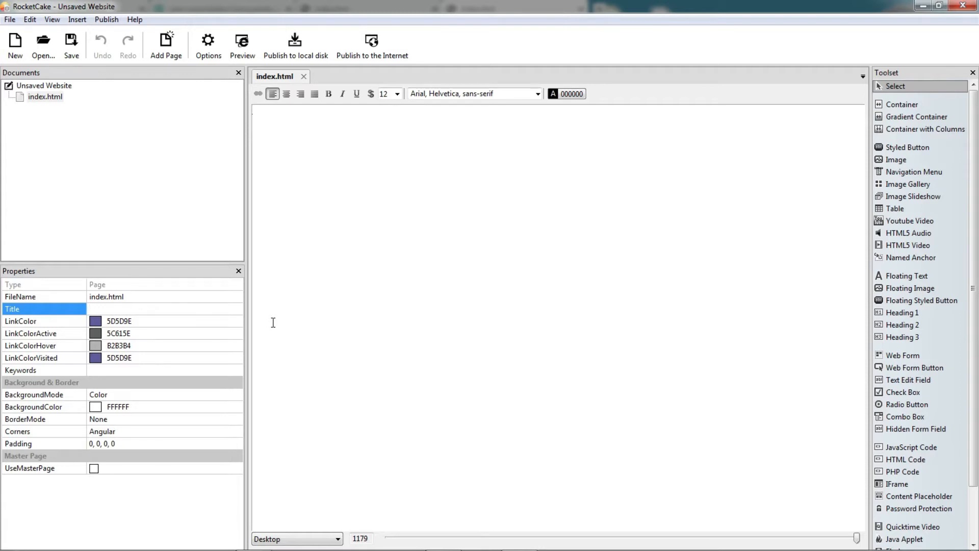
type("Webpage Title")
left_click(114, 369)
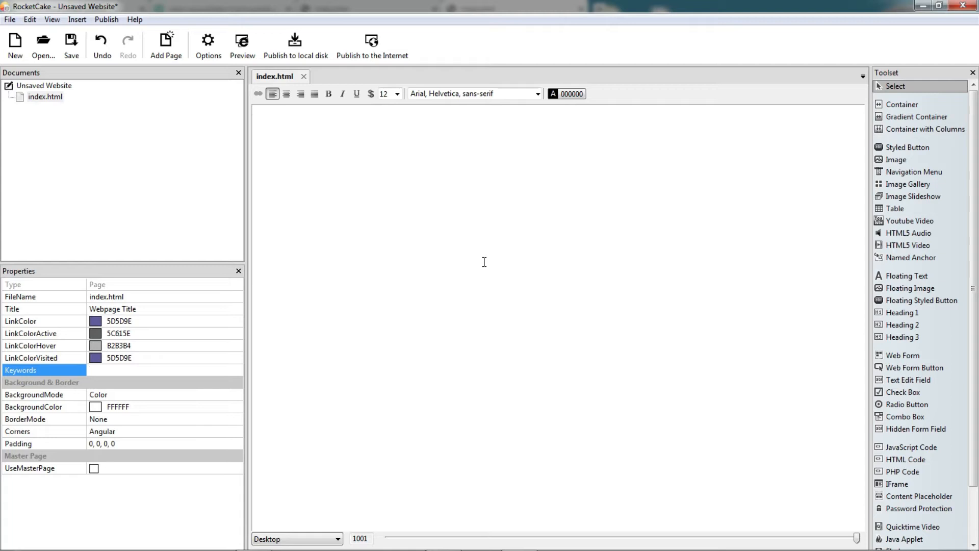
type("keywords or key phrases, rocketcake, ")
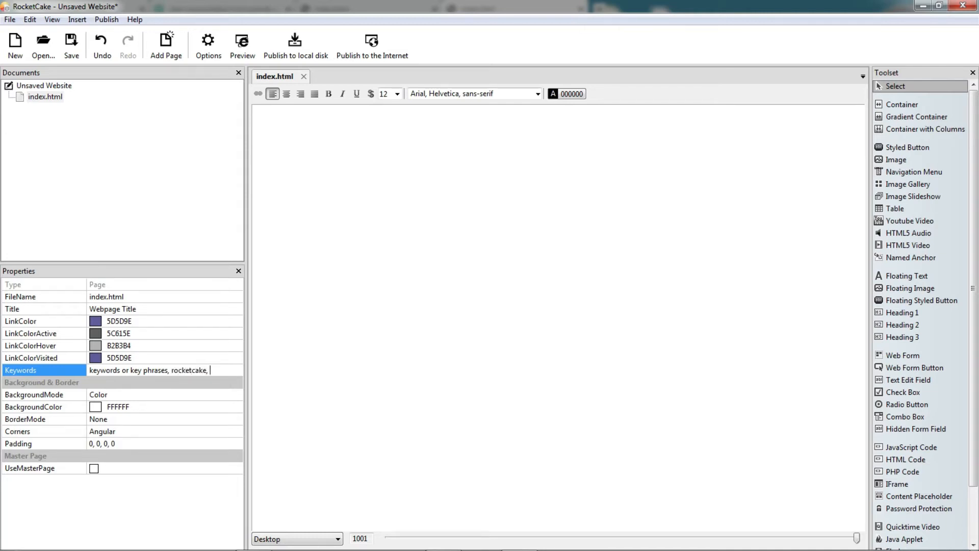
type("website editor")
left_click(484, 262)
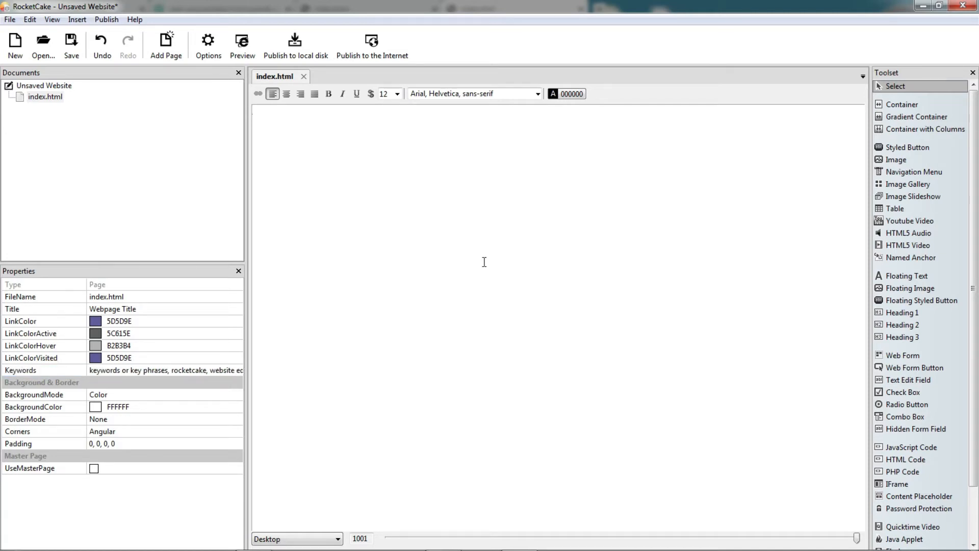
Preview the page again, view its source code, and highlight the content of the keywords meta tag.
left_click(239, 50)
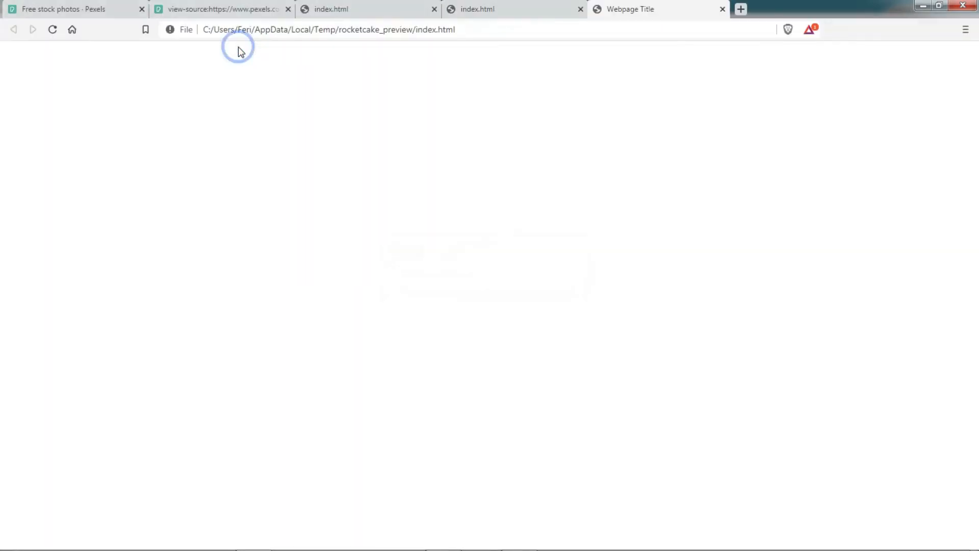
right_click(271, 181)
left_click(312, 293)
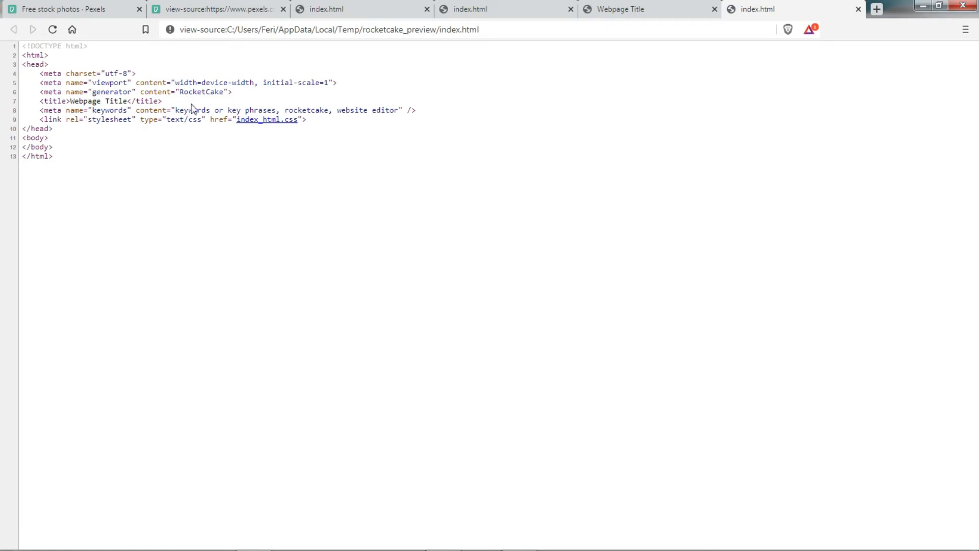
left_click_drag(175, 111, 398, 110)
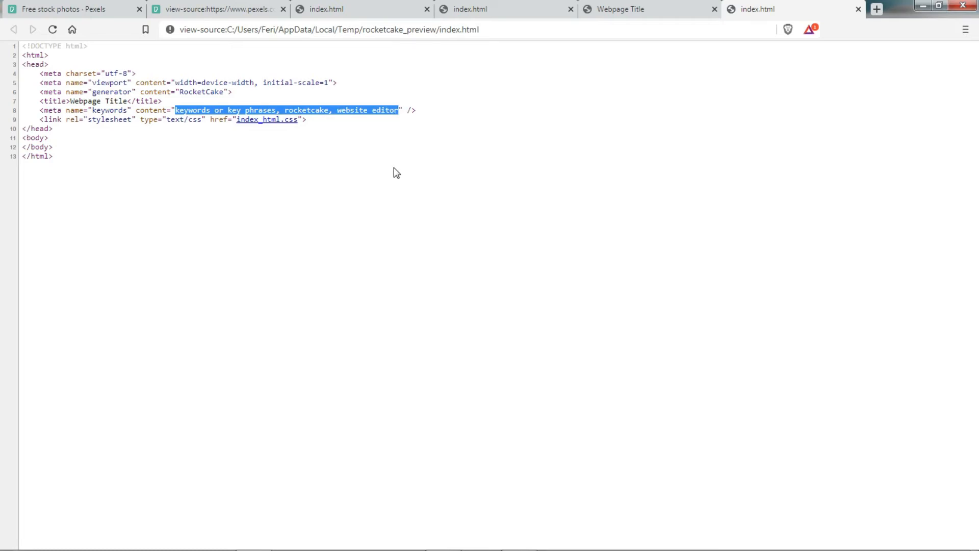
Switch to RocketCake and open the HTML code of index.html for editing.
key("alt+Tab")
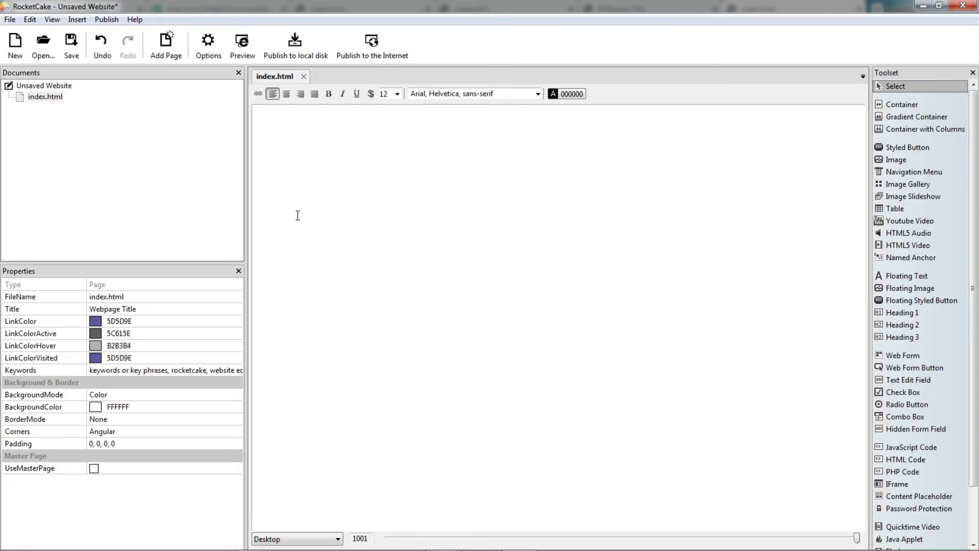
left_click(178, 210)
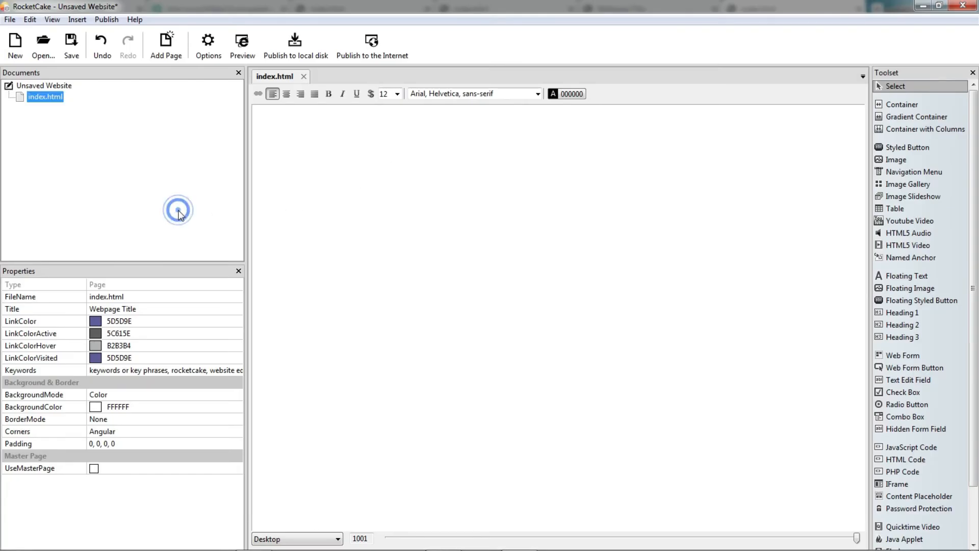
right_click(41, 96)
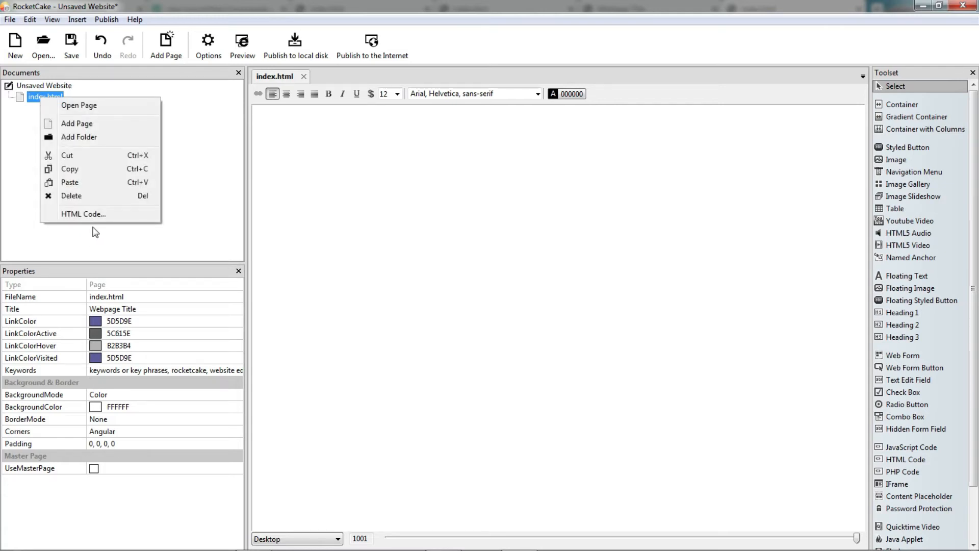
left_click(100, 213)
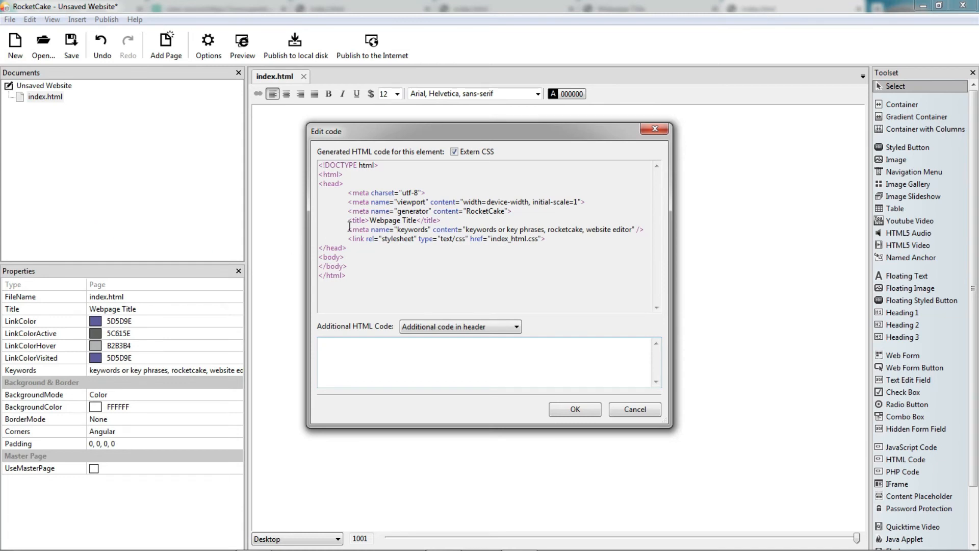
Copy the keywords meta tag from the generated code into the additional code for the header.
left_click_drag(349, 228, 642, 228)
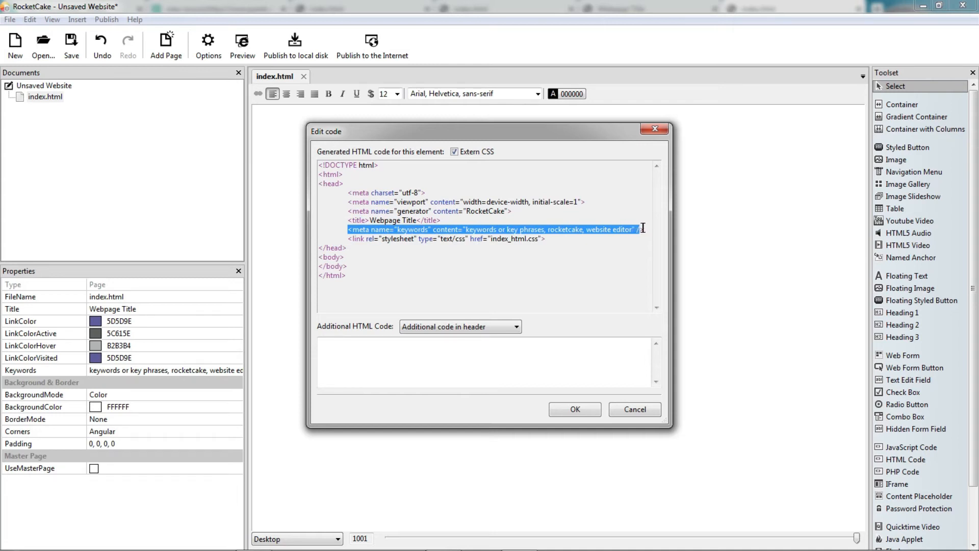
left_click(640, 238)
left_click_drag(319, 228, 646, 231)
key("ctrl+c")
left_click(400, 347)
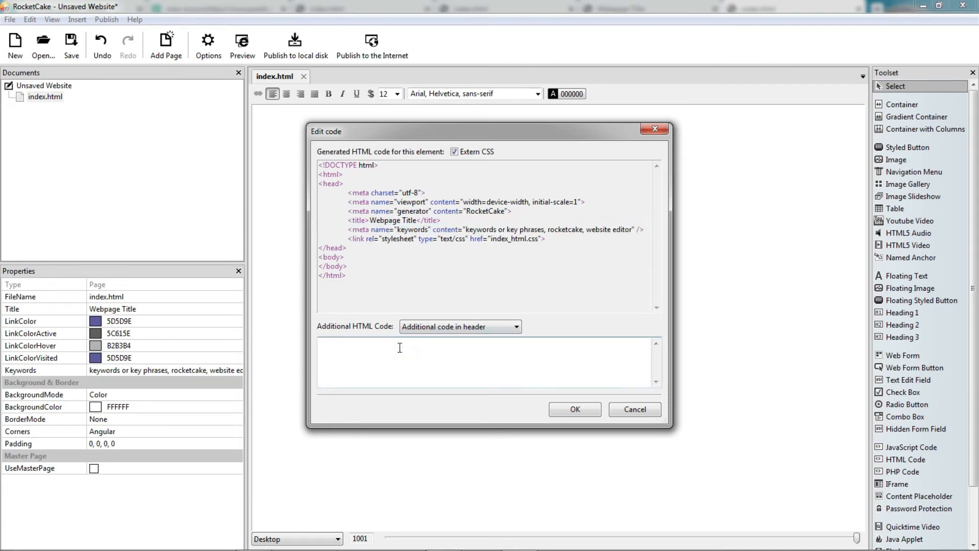
key("ctrl+v")
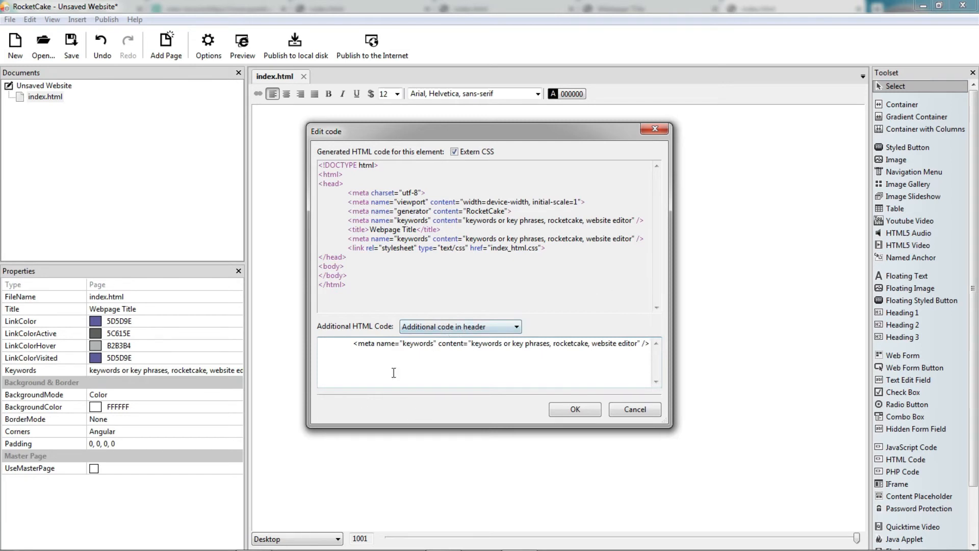
Change the name attribute of the pasted meta tag to "description".
double_click(412, 344)
left_click(419, 348)
key("shift+Right")
key("shift+Right")
key("shift+Right")
key("shift+Right")
key("shift+Right")
key("shift+Right")
key("shift+Right")
key("shift+Right")
type("description")
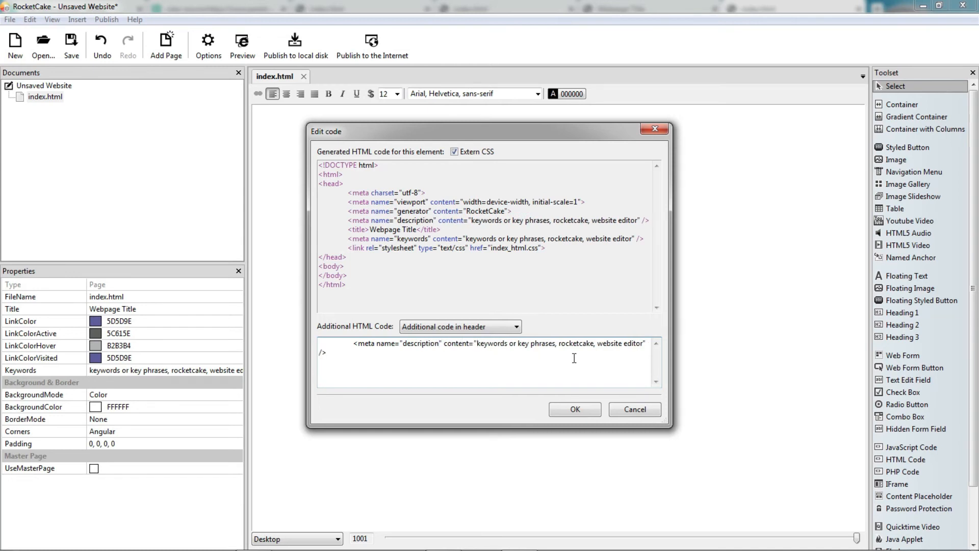
Replace the description tag's content with "This is the description of your webpage. Write something catchy to hook the searchers.".
key("shift+End")
key("shift+Left")
key("shift+Left")
key("BackSpace")
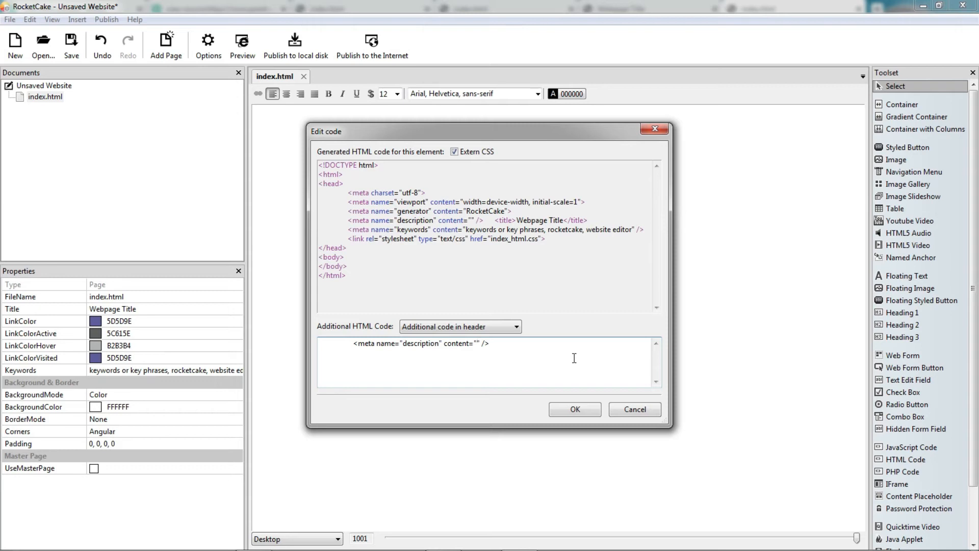
type("This is t")
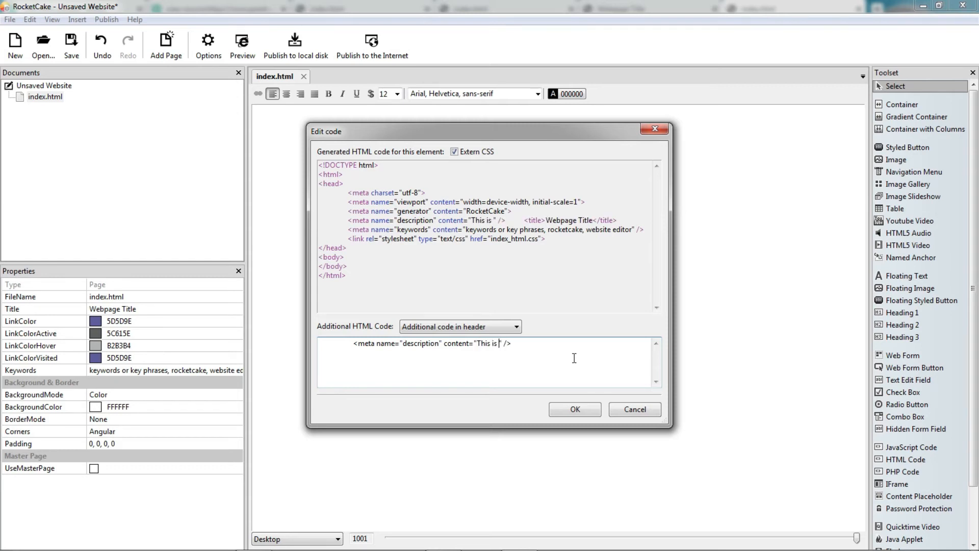
type("he descri")
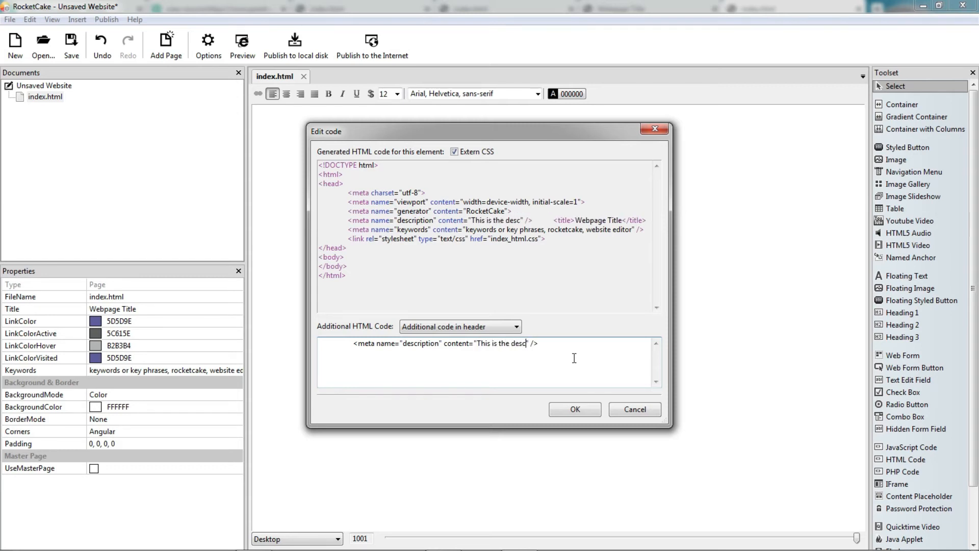
type("ption of y")
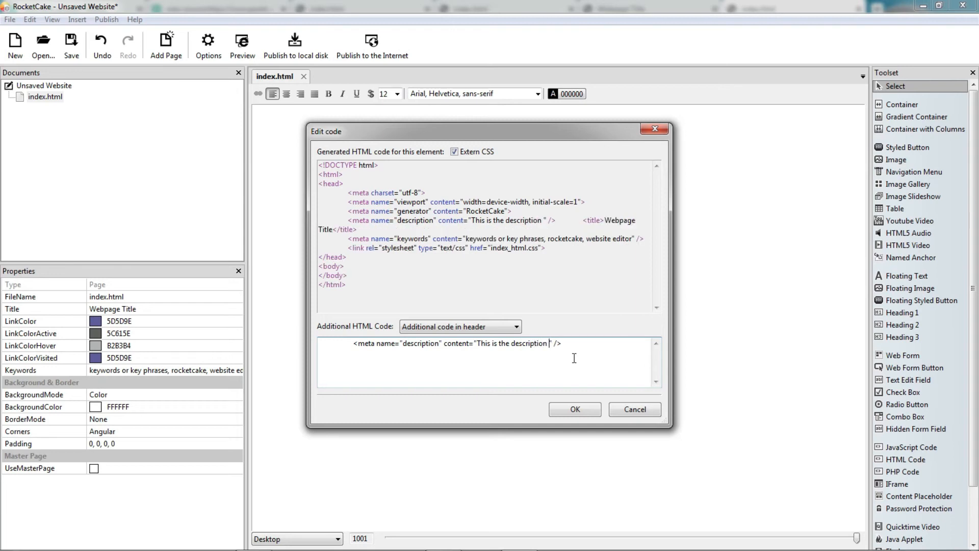
type("our webp")
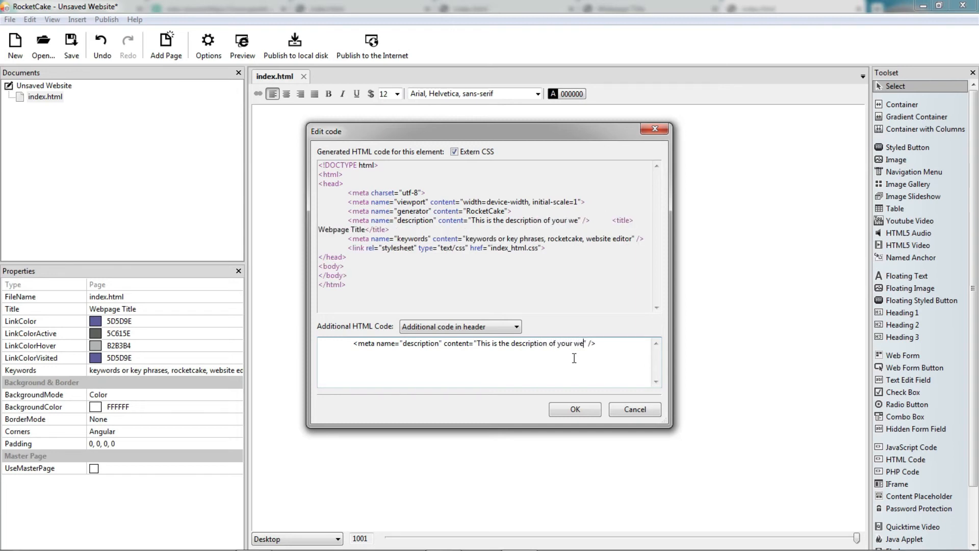
type("age. ")
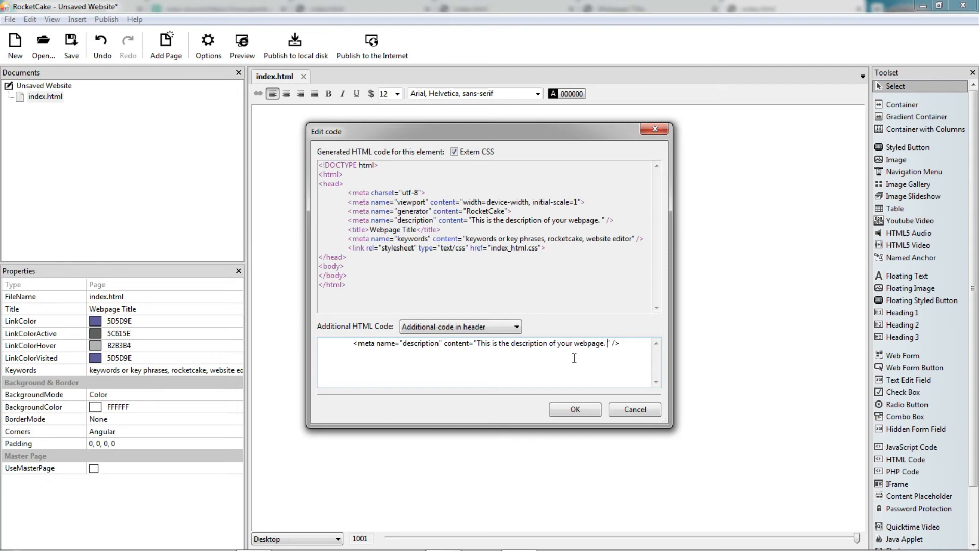
type("Write something ca")
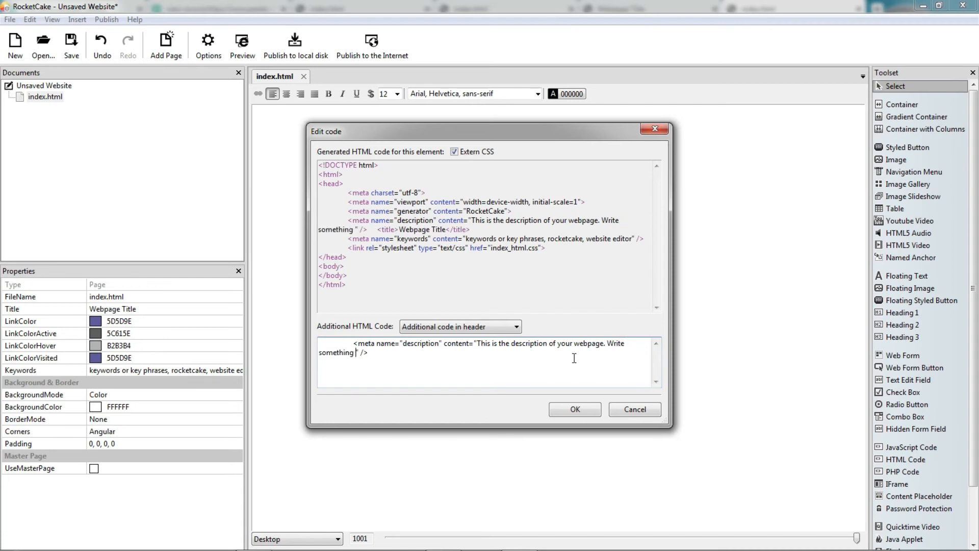
type("tchy to ")
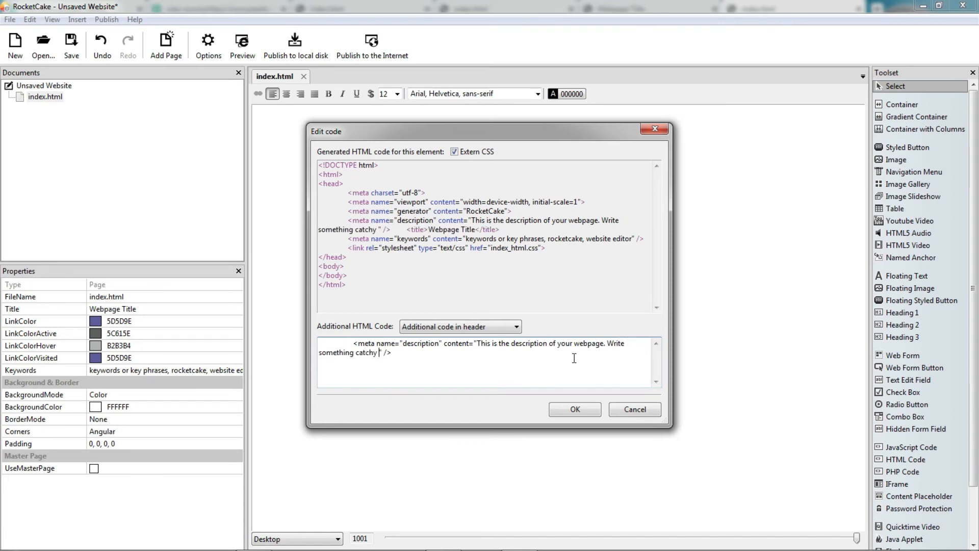
type("hhok")
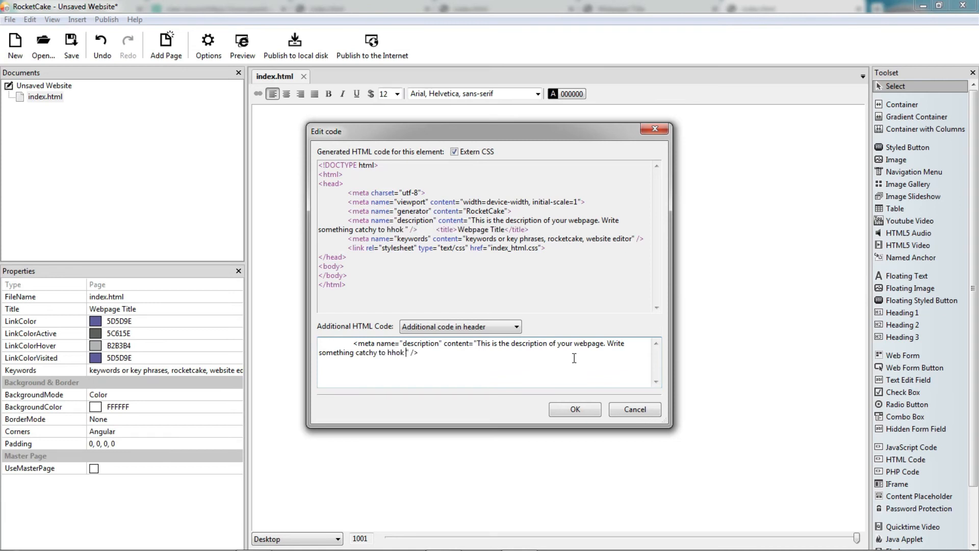
key("Delete")
type("ok the searchers.")
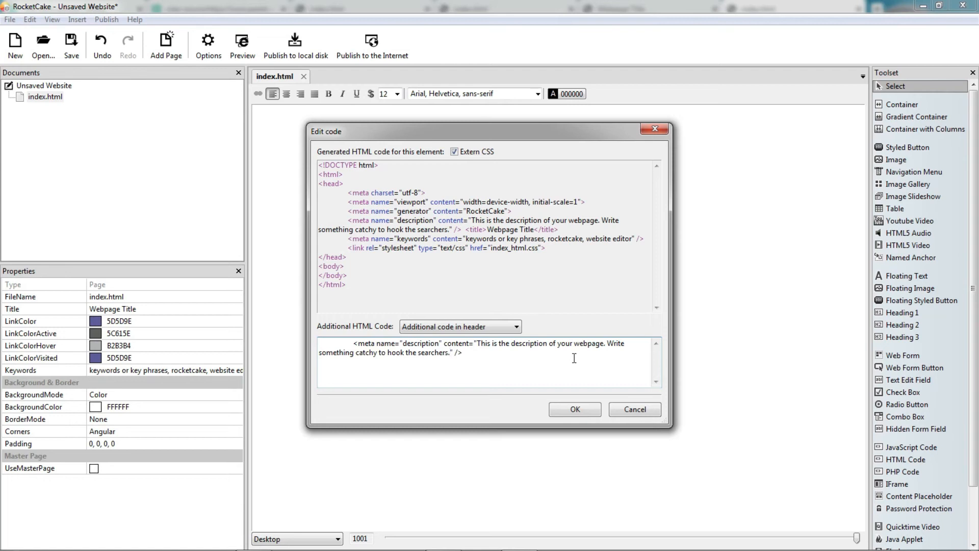
Add a line break after the description meta tag and apply the header code.
left_click(519, 349)
key("Return")
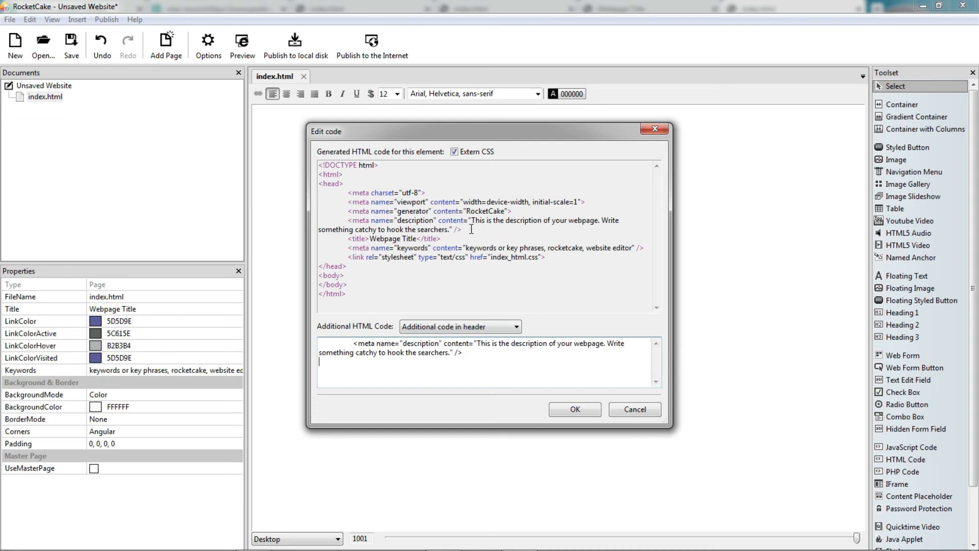
left_click(562, 408)
Preview the page in the browser and view its source code to check the description meta tag.
left_click(243, 43)
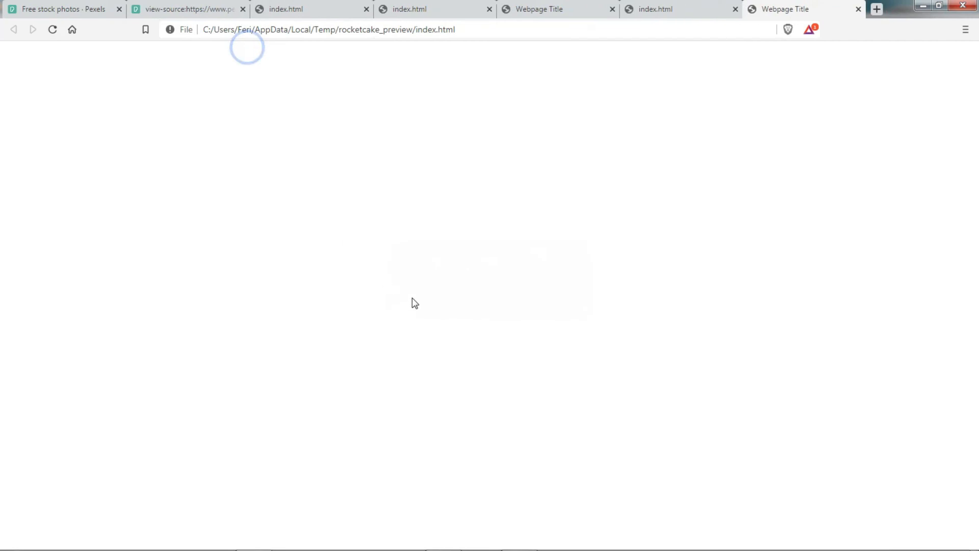
right_click(359, 161)
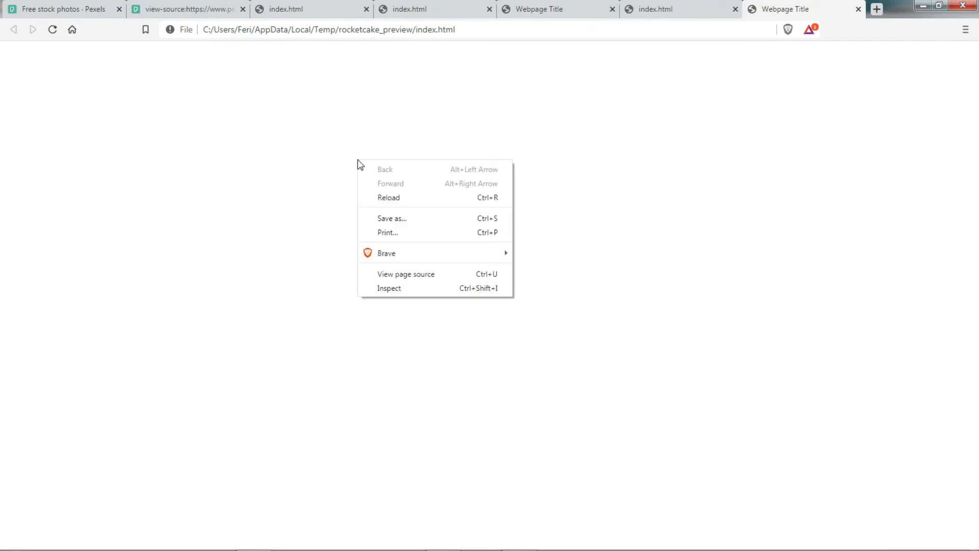
left_click(436, 274)
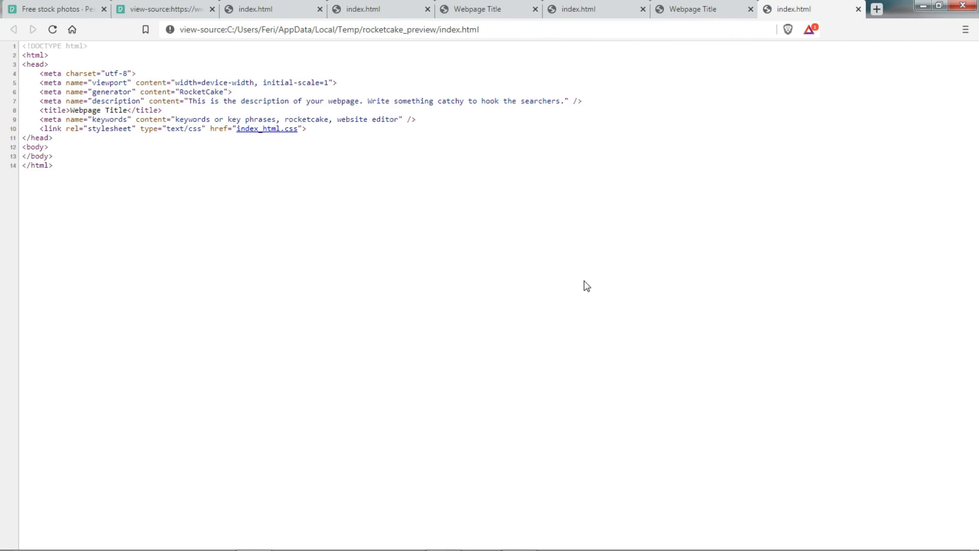
Switch to RocketCake, add a container to index.html and enter the text "Webpage Description" in it.
key("alt+Tab")
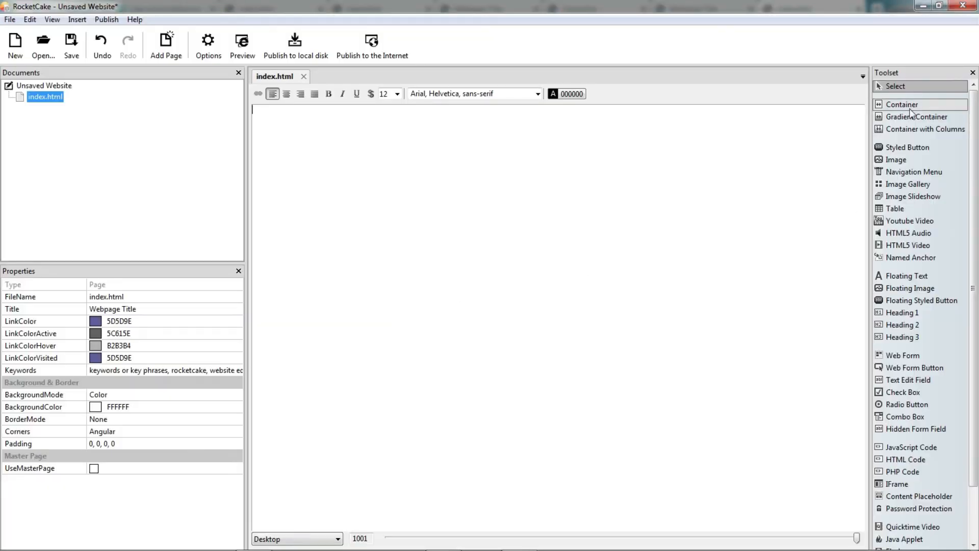
left_click(924, 106)
type("Webpage description")
key("Home")
key("Delete")
type("W")
left_click_drag(303, 117, 309, 117)
type("D")
Center the "Webpage Description" text, color it 0080FF and set its font size to 44.
left_click(286, 94)
left_click(566, 93)
left_click(466, 159)
left_click(564, 219)
left_click(396, 94)
left_click(387, 283)
Insert three empty lines above the heading and five empty lines below it in the container.
left_click(370, 140)
key("Return")
key("Return")
key("Return")
key("End")
key("Return")
key("Return")
key("Return")
key("Return")
key("Return")
key("Up")
key("Up")
key("Up")
key("ctrl+v")
key("ctrl+z")
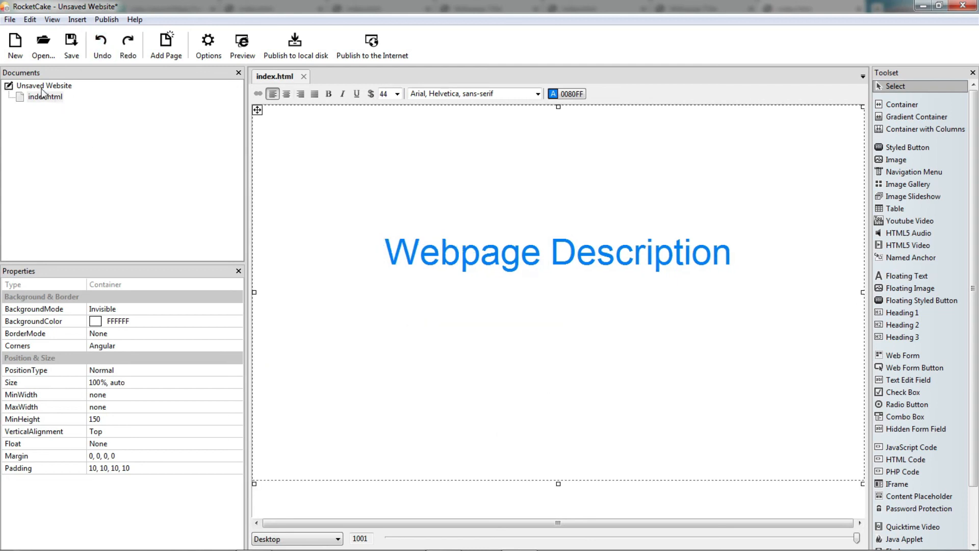
Copy the description meta tag from index.html's header code below the heading and add the line "rockatcaketutorials.com" underneath.
right_click(39, 93)
left_click(72, 199)
left_click_drag(354, 343, 465, 352)
key("ctrl+c")
key("Escape")
key("ctrl+v")
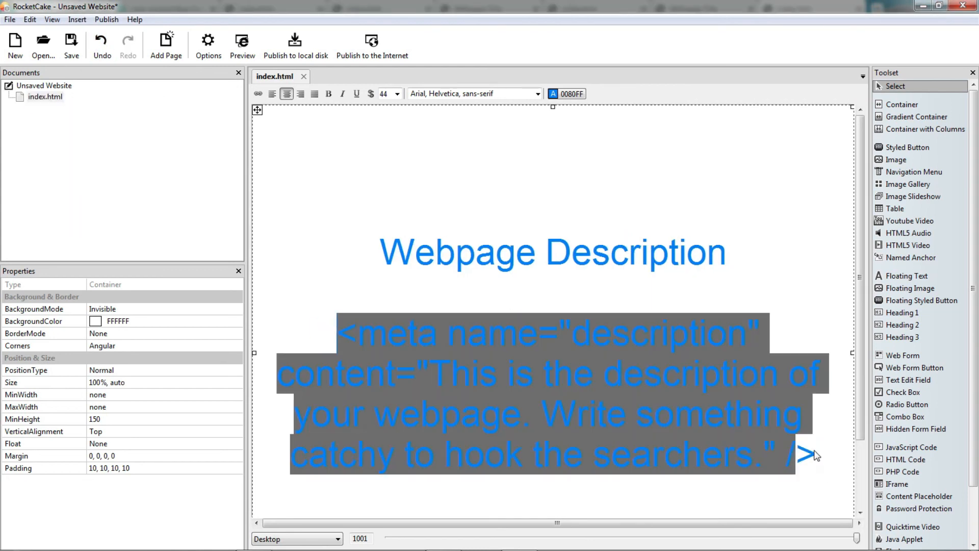
scroll(695, 389, "down", 3)
type("rockatcaketutorials.com")
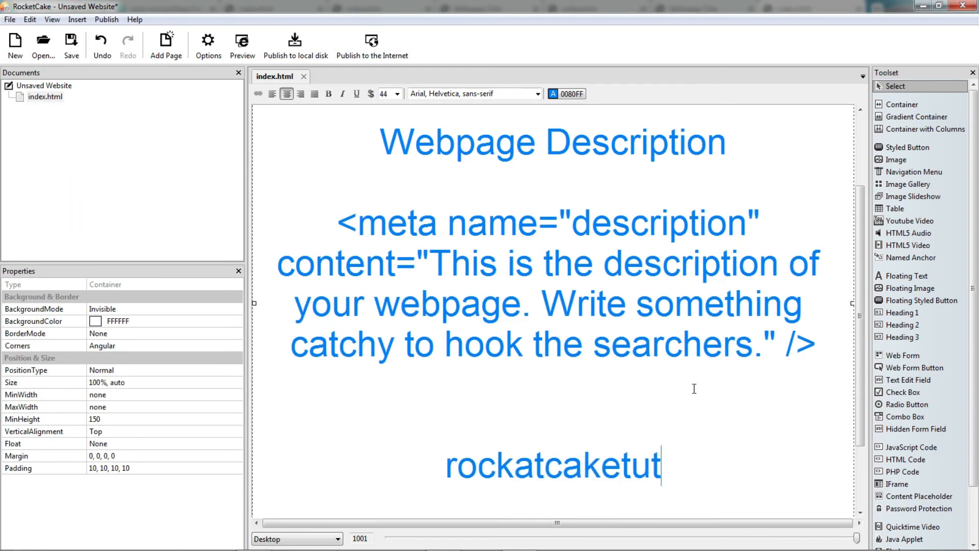
Reduce the font size of the pasted meta tag text in the container.
key("Up")
key("Up")
key("Up")
key("Up")
key("Up")
key("Up")
key("Home")
key("shift+Down")
key("shift+Down")
key("shift+Down")
key("shift+End")
left_click(397, 94)
left_click(389, 222)
left_click(441, 299)
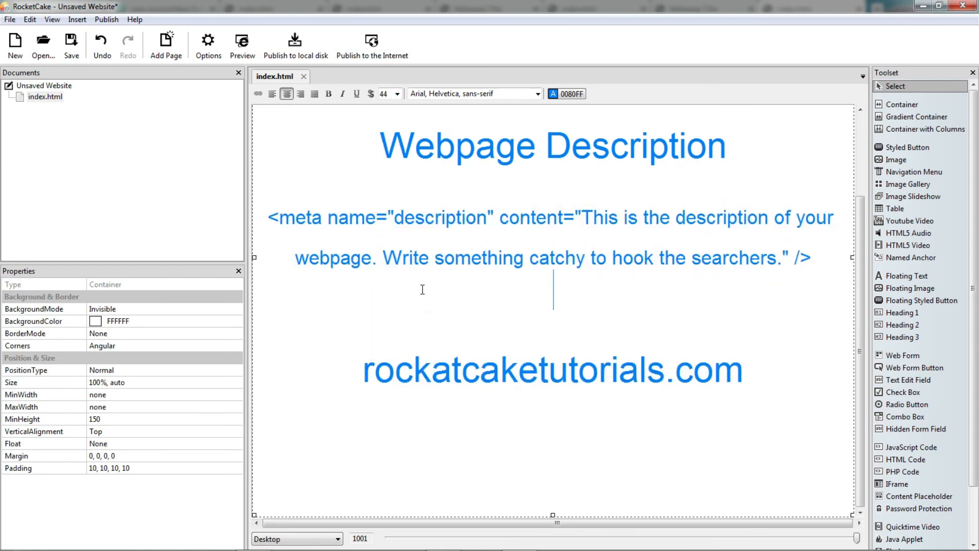
Widen the page editing area and set the container's MaxWidth to 1000.
left_click_drag(160, 258, 159, 258)
left_click(288, 396)
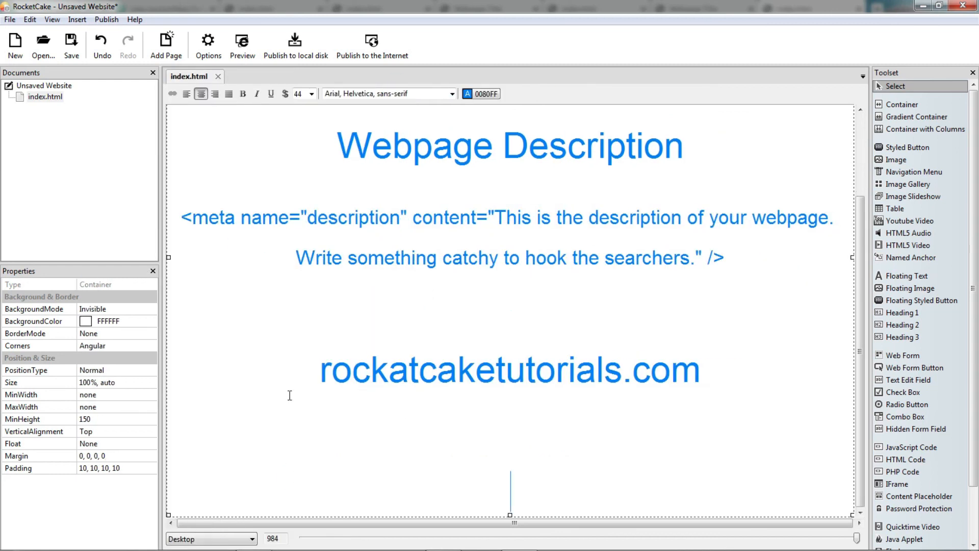
left_click(93, 408)
type("1000")
key("Return")
Make the "Webpage Description" heading bold and delete one empty line between the meta tag text and the website address.
triple_click(384, 161)
key("ctrl+b")
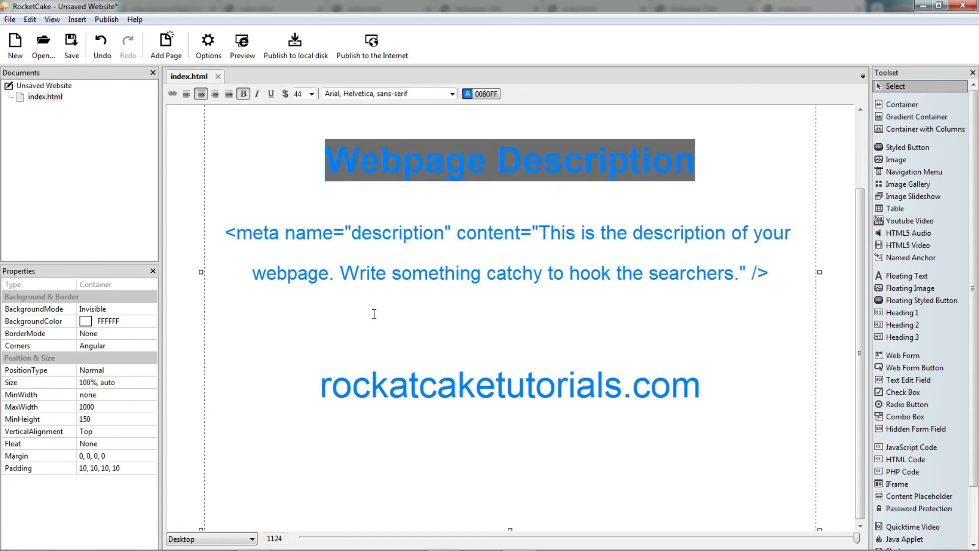
left_click(374, 314)
scroll(383, 317, "up", 3)
key("Delete")
Correct the website address line to "rocketcaketutorials.com".
left_click(391, 437)
key("Delete")
type("e")
Preview the finished page with its heading, meta tag text and website address in the browser.
left_click(249, 51)
left_click(923, 5)
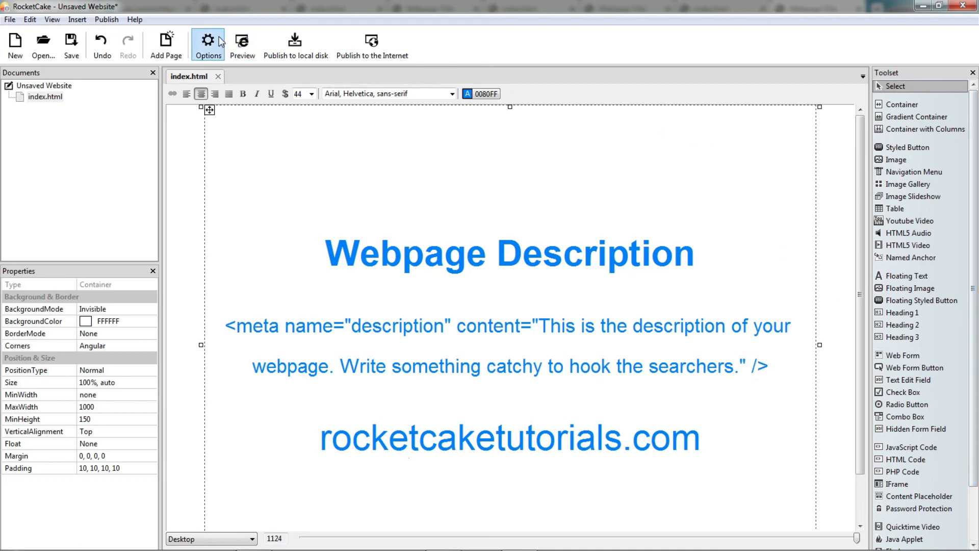
left_click(243, 46)
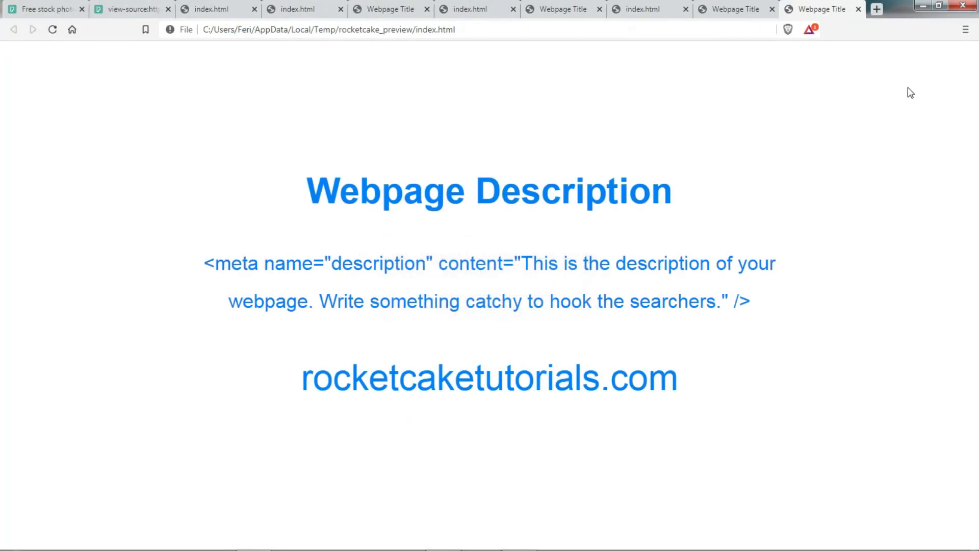